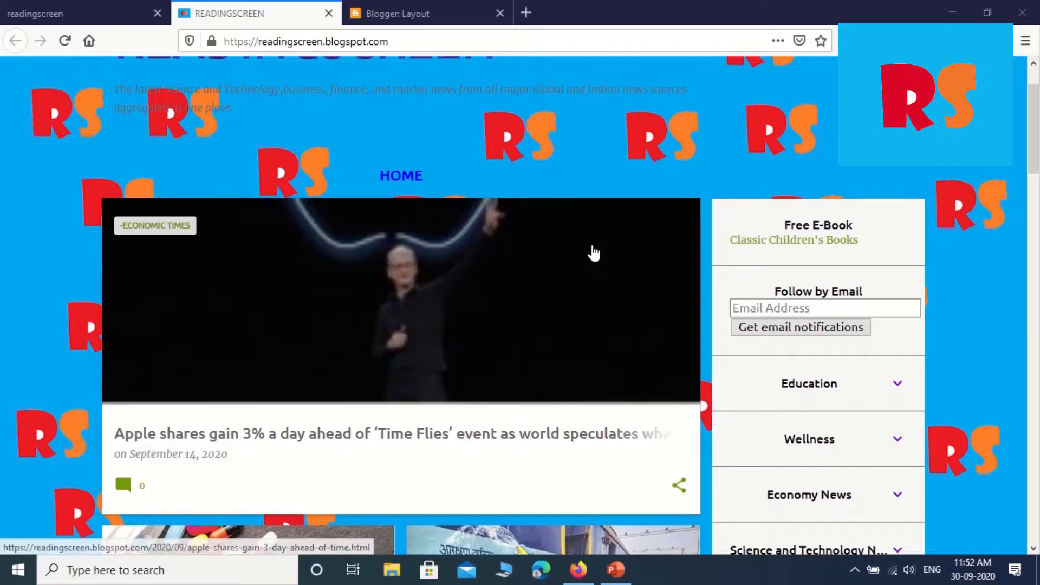
# On the Layout page, add an HTML/JavaScript gadget from the Add a Gadget list
pyautogui.scroll(2, 593, 253)
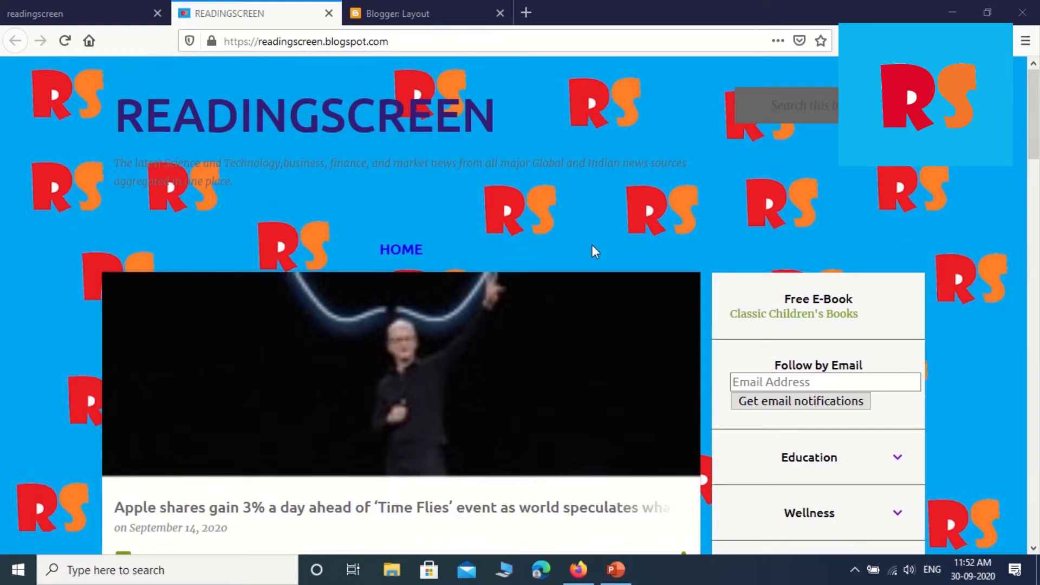
pyautogui.scroll(-3, 592, 244)
pyautogui.scroll(-5, 590, 247)
pyautogui.scroll(-5, 590, 250)
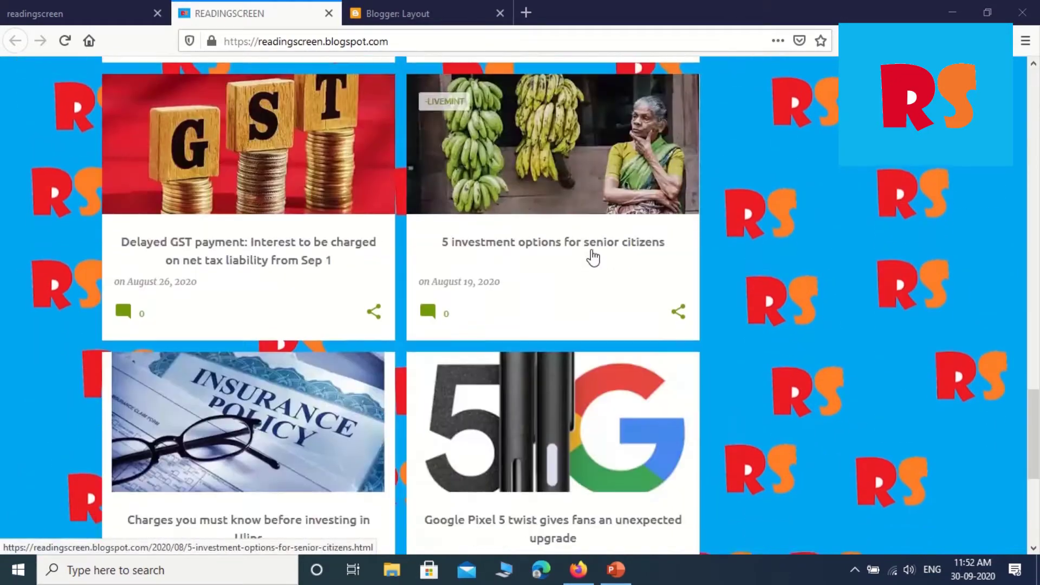
pyautogui.scroll(-5, 592, 254)
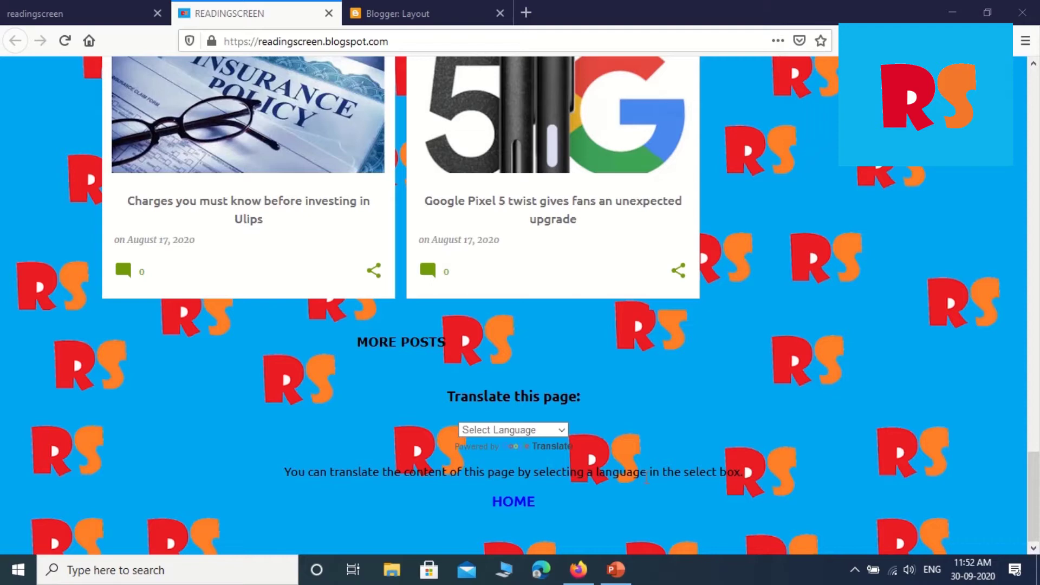
pyautogui.click(395, 14)
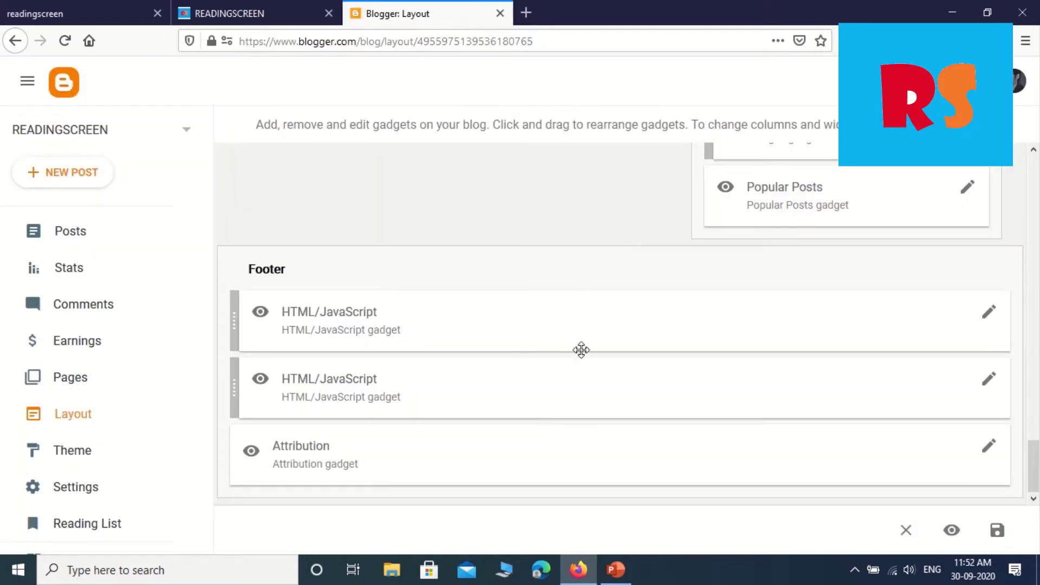
pyautogui.scroll(10, 580, 351)
pyautogui.click(771, 247)
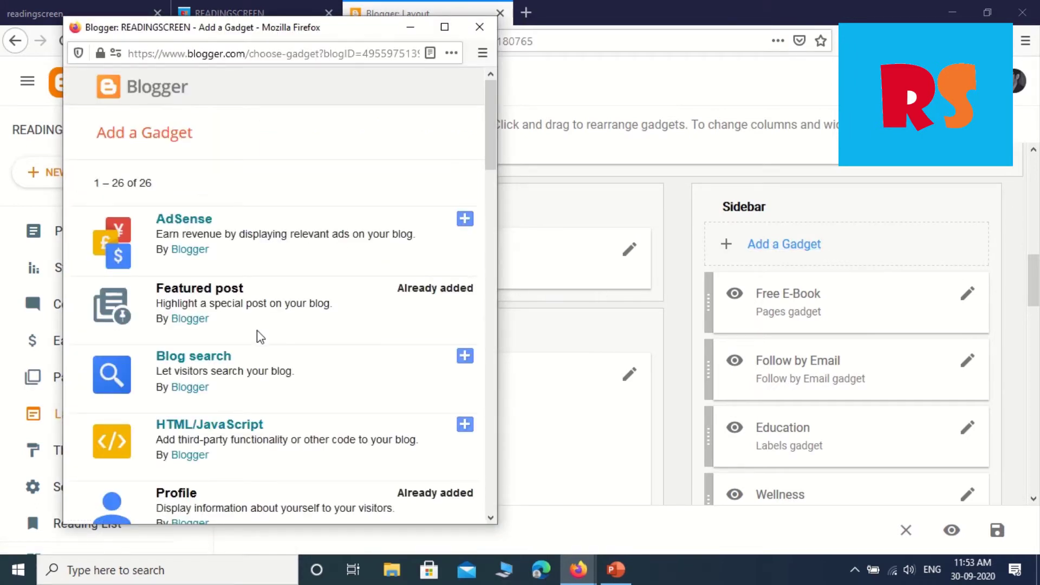
pyautogui.scroll(-2, 255, 336)
pyautogui.scroll(-3, 282, 332)
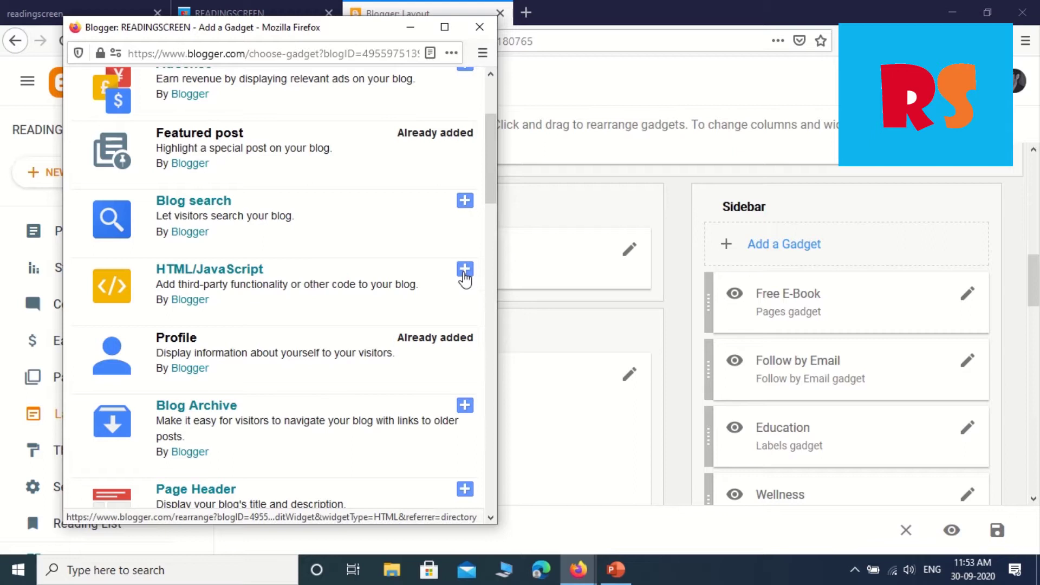
pyautogui.click(464, 270)
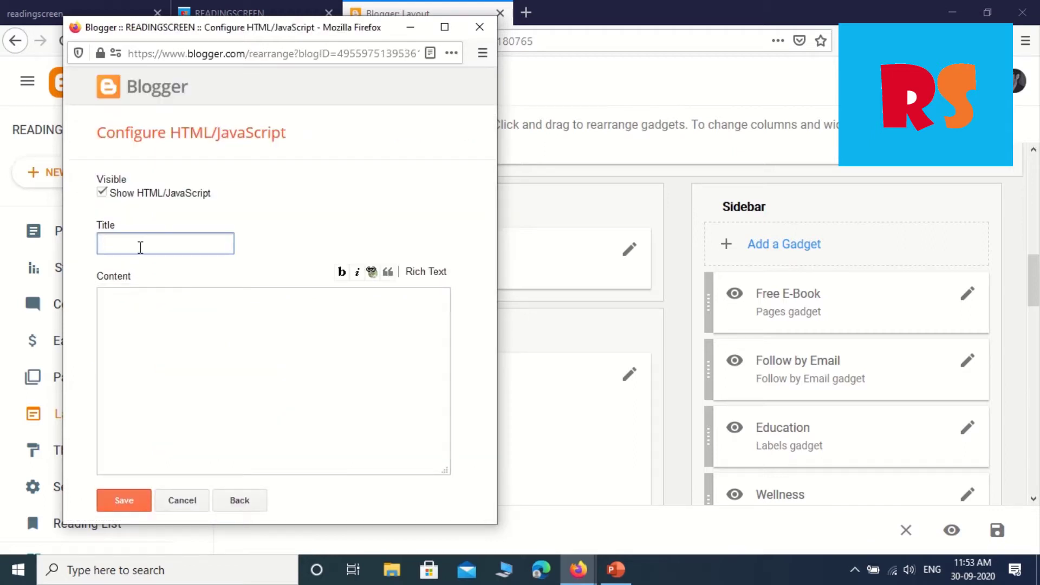
# Type '<h5> copywrite © 2020 -Readingscreen-' into the gadget's Content box
pyautogui.click(187, 323)
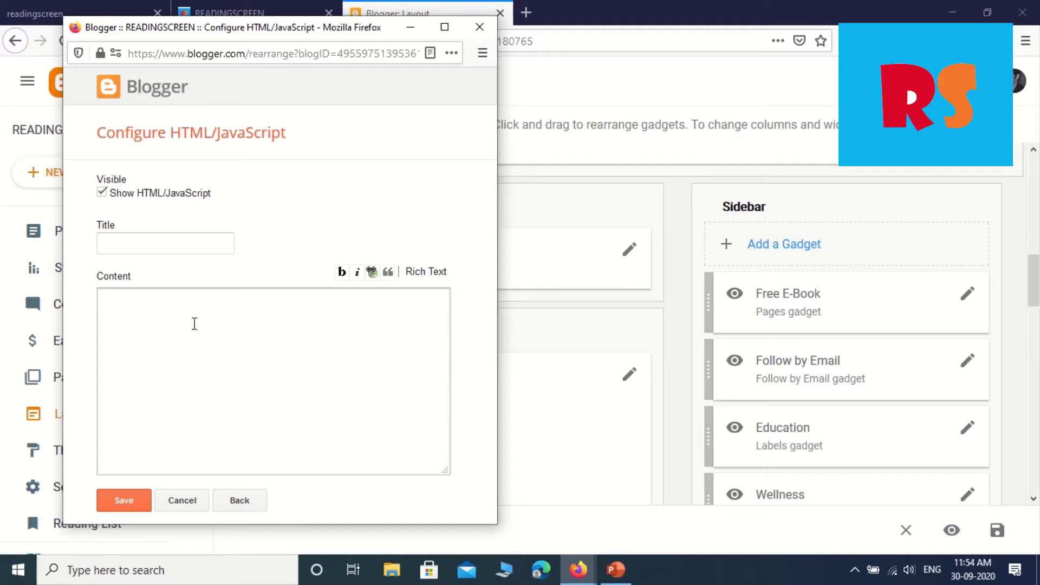
pyautogui.write('<')
pyautogui.write('h5> ')
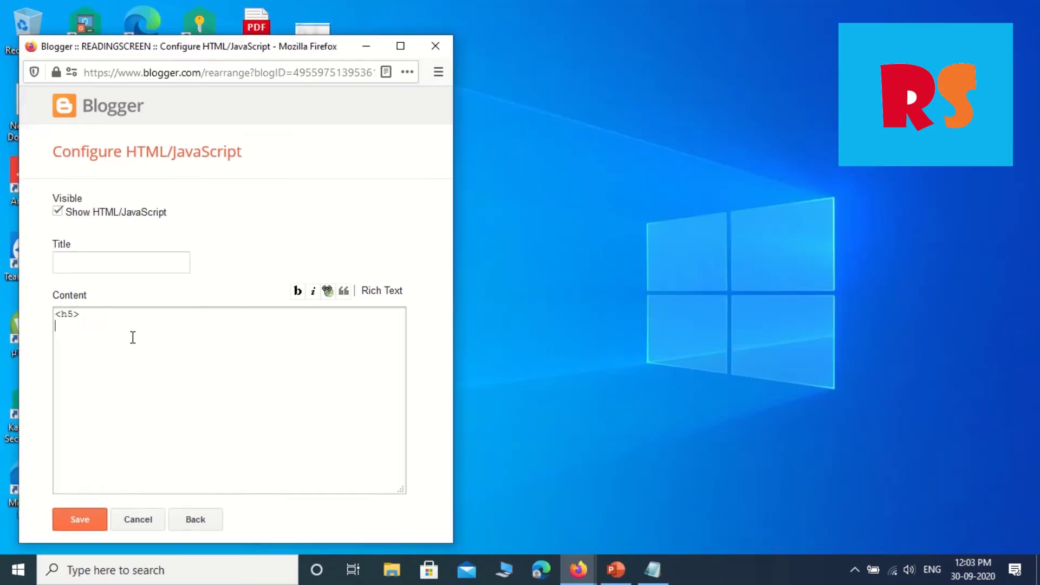
pyautogui.write('cop')
pyautogui.write('y')
pyautogui.write('wr')
pyautogui.write('i')
pyautogui.write('te')
pyautogui.write(' ©')
pyautogui.write(' 20')
pyautogui.write('20')
pyautogui.write('20')
pyautogui.press('BackSpace')
pyautogui.press('BackSpace')
pyautogui.write('Rea')
pyautogui.write('dings')
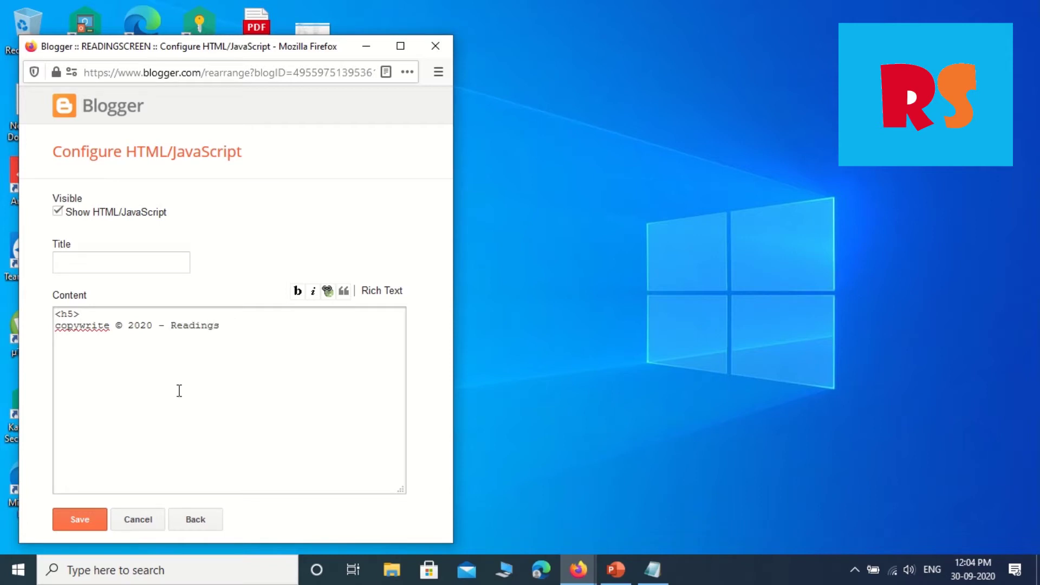
pyautogui.write('creen ')
pyautogui.write('A')
pyautogui.write('ll')
pyautogui.press('BackSpace')
pyautogui.press('BackSpace')
pyautogui.press('BackSpace')
pyautogui.write('-')
pyautogui.press('BackSpace')
pyautogui.press('BackSpace')
pyautogui.write('-')
# Complete the line with 'all Rights Reserved' and close it with </h5>
pyautogui.press('Right')
pyautogui.press('Right')
pyautogui.press('Right')
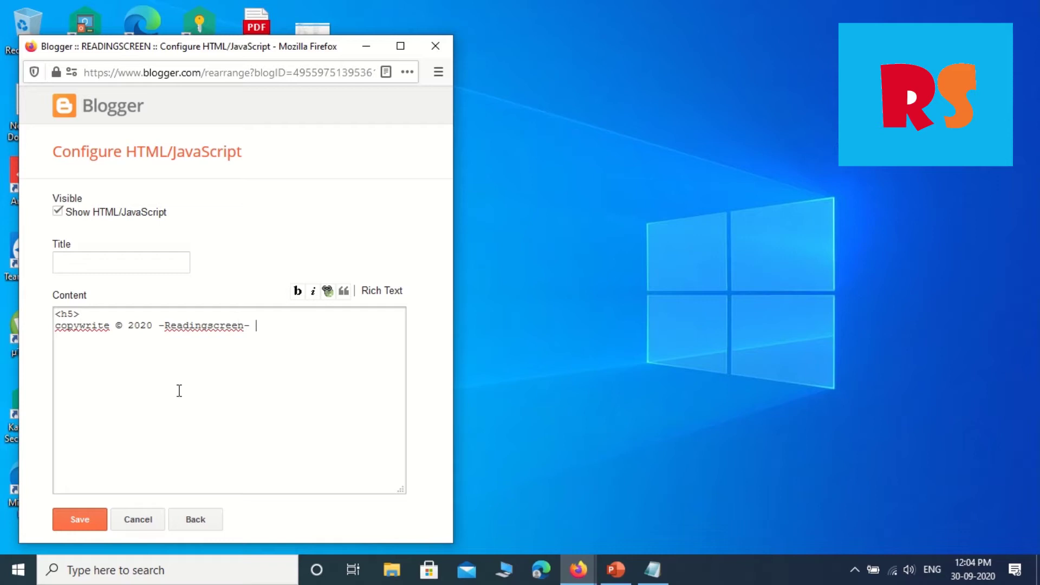
pyautogui.write('alii')
pyautogui.press('BackSpace')
pyautogui.press('BackSpace')
pyautogui.press('BackSpace')
pyautogui.write('l ')
pyautogui.write('Righ')
pyautogui.write('ts ')
pyautogui.write('Rese')
pyautogui.write('rv')
pyautogui.write('ed.')
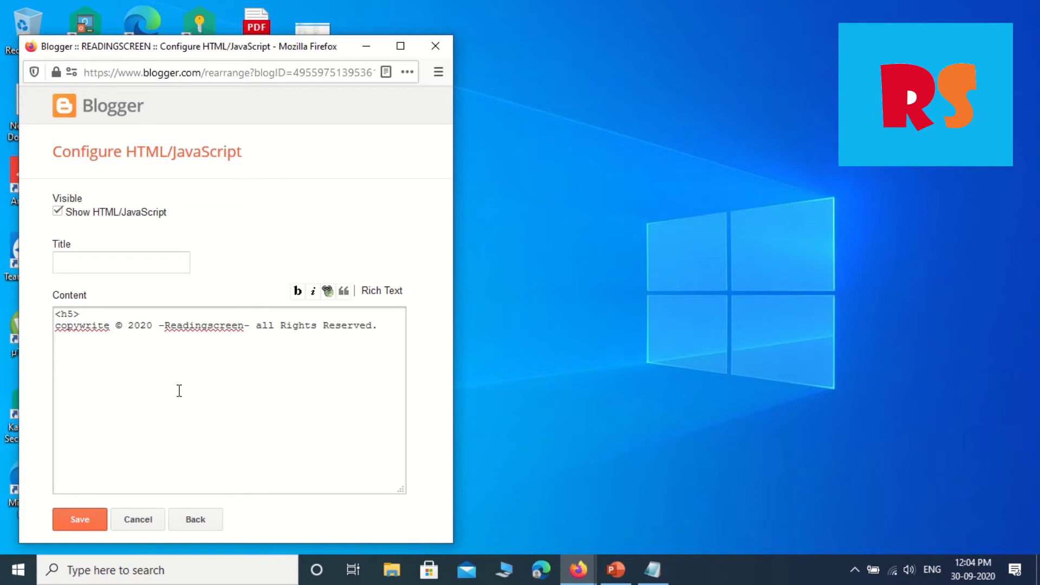
pyautogui.write('<')
pyautogui.write('/')
pyautogui.write('h5>')
# Zoom in and highlight the © symbol in the gadget content
pyautogui.hotkey('ctrl', '+')
pyautogui.hotkey('ctrl', '+')
pyautogui.hotkey('ctrl', '+')
pyautogui.hotkey('ctrl', '+')
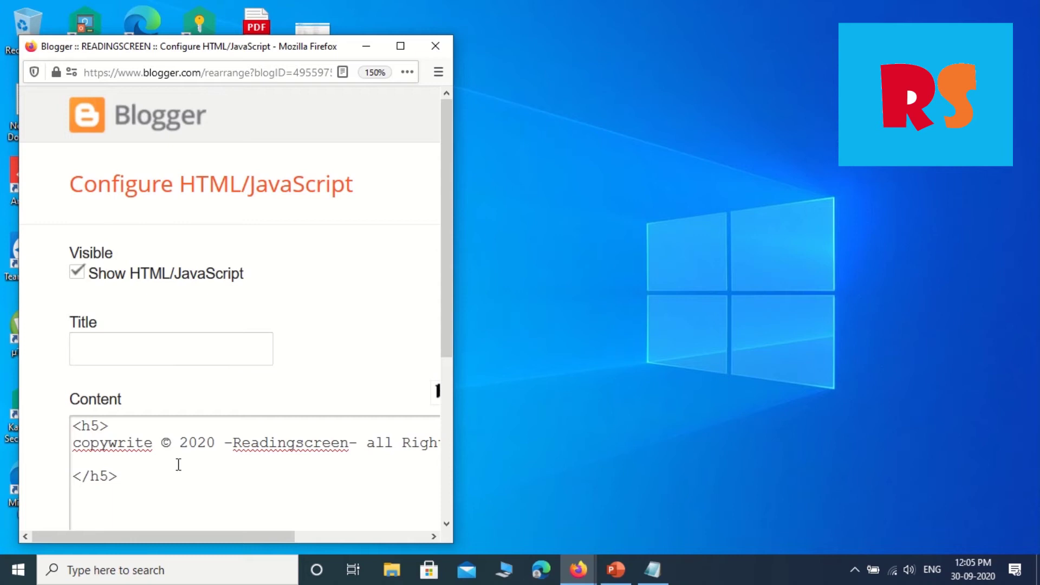
pyautogui.moveTo(158, 444); pyautogui.dragTo(171, 443)
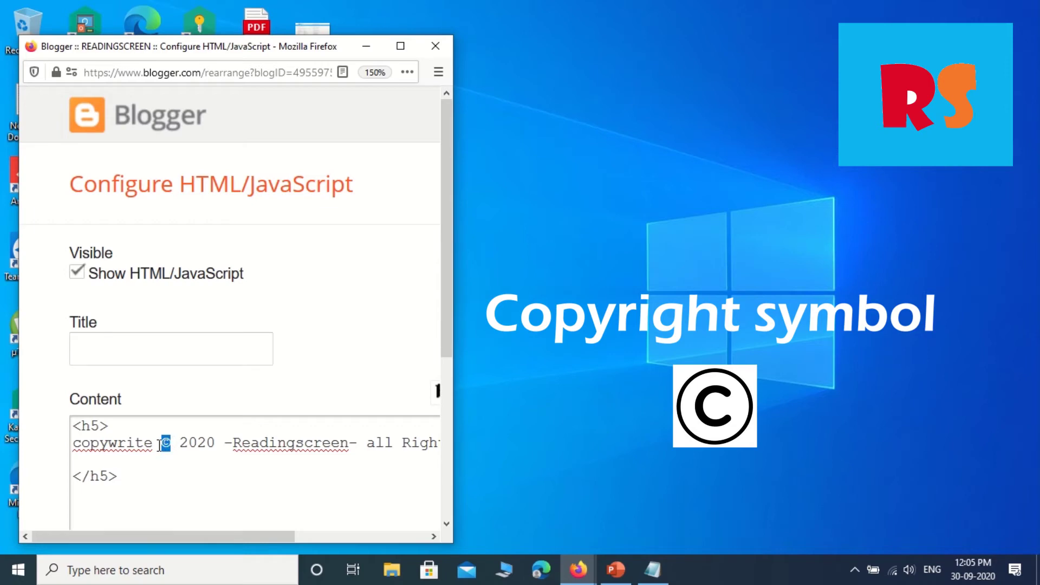
pyautogui.click(180, 457)
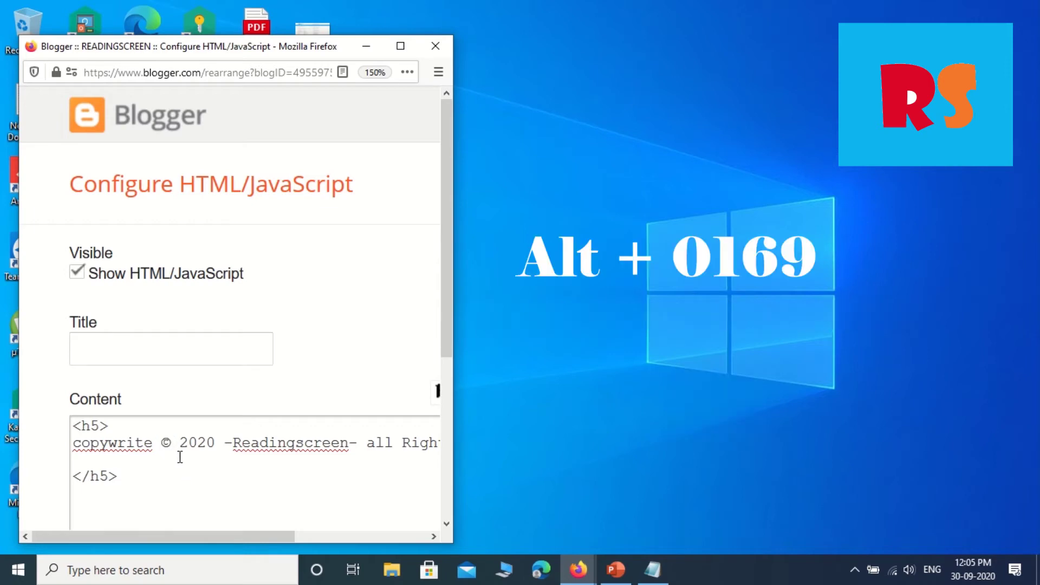
pyautogui.moveTo(161, 443); pyautogui.dragTo(175, 444)
# Save the copyright gadget and drag it out of the sidebar
pyautogui.scroll(-3, 175, 444)
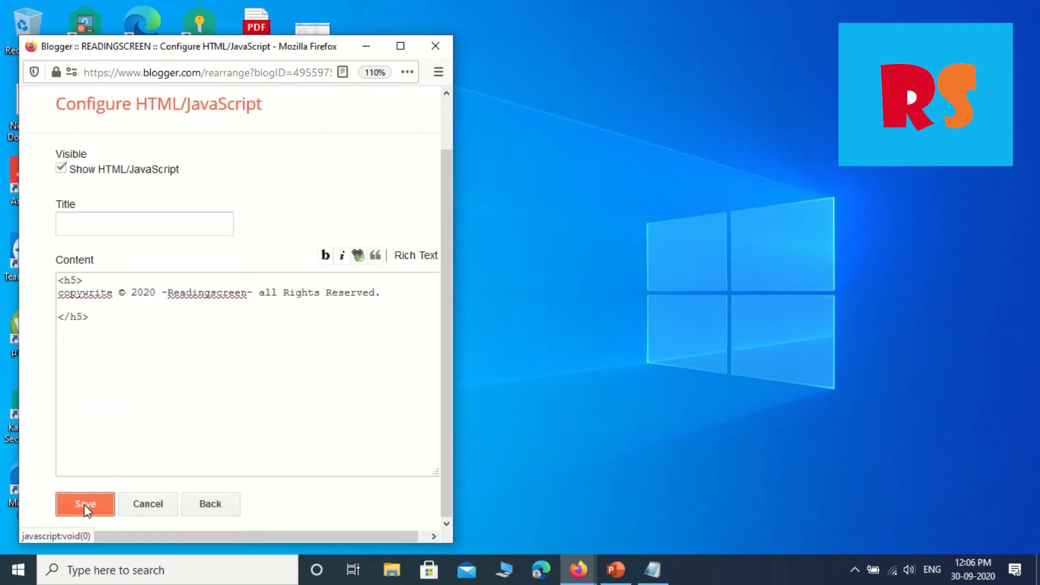
pyautogui.click(83, 502)
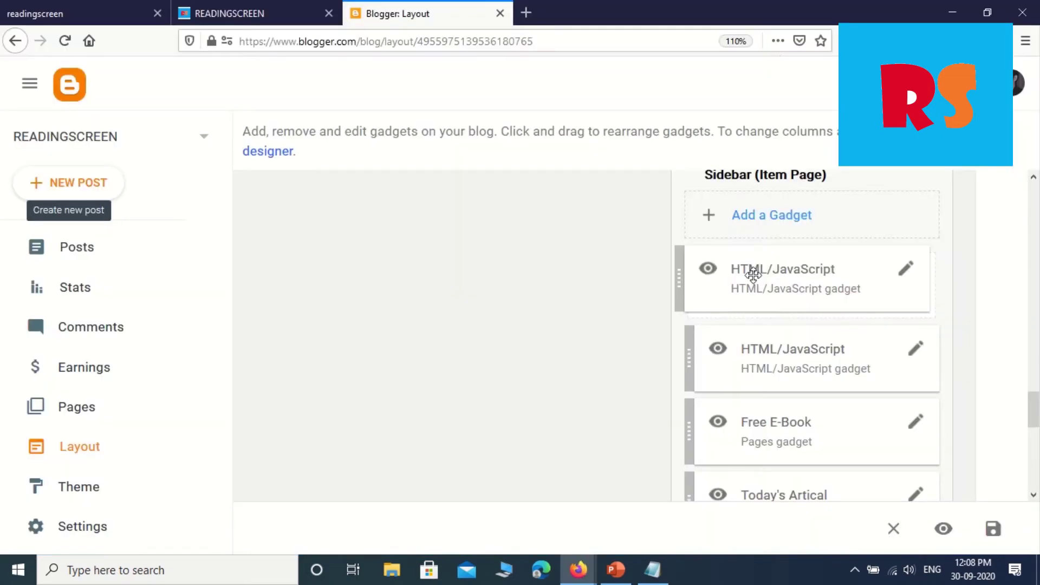
pyautogui.moveTo(750, 276)
pyautogui.mouseDown()
pyautogui.moveTo(509, 457)
pyautogui.moveTo(323, 461)
pyautogui.mouseUp()
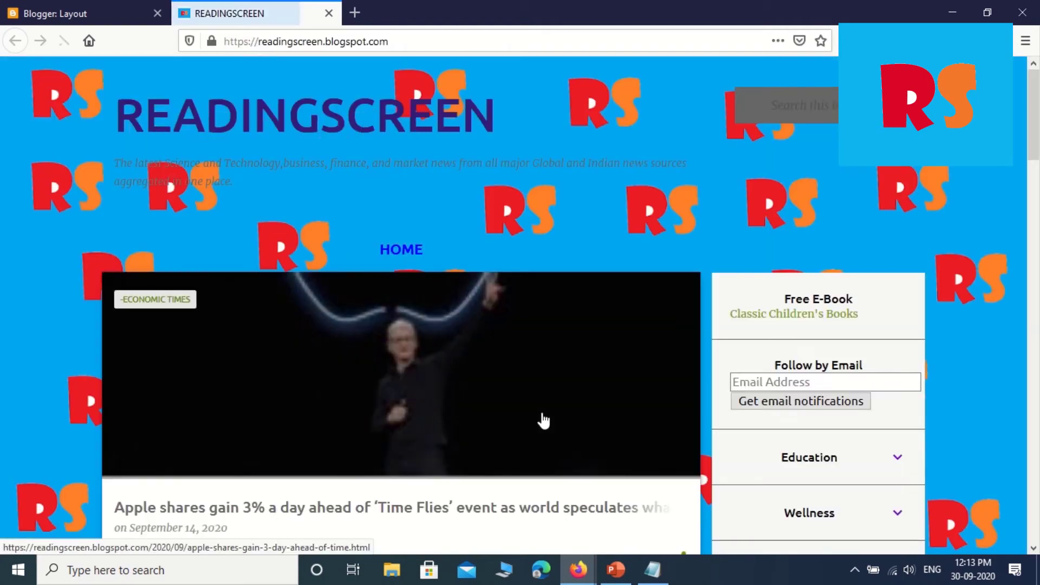
# Scroll the live blog down to the footer to check the copyright line
pyautogui.scroll(-10, 543, 421)
pyautogui.scroll(-10, 545, 423)
pyautogui.scroll(-5, 545, 424)
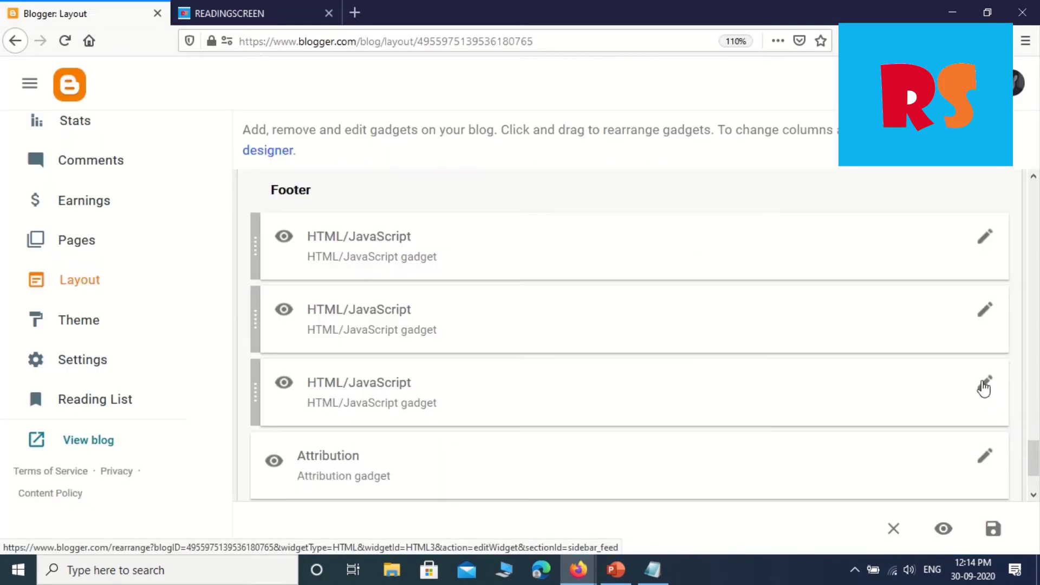
# Add a <style> h5{text-align:center;} </style> rule above the h5 heading and save the gadget
pyautogui.click(984, 387)
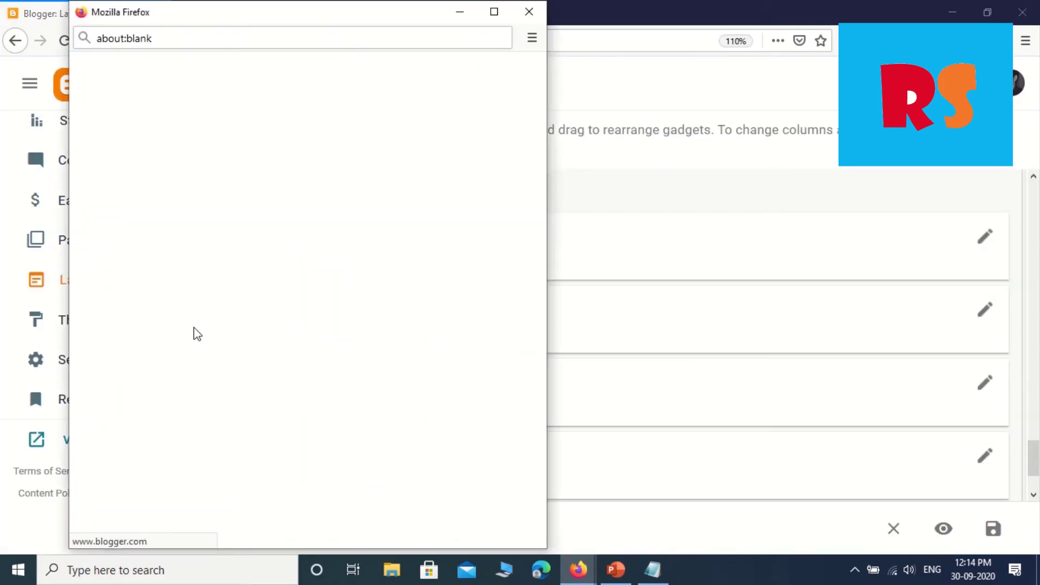
pyautogui.click(112, 297)
pyautogui.press('Return')
pyautogui.press('Return')
pyautogui.press('Return')
pyautogui.press('Return')
pyautogui.press('Return')
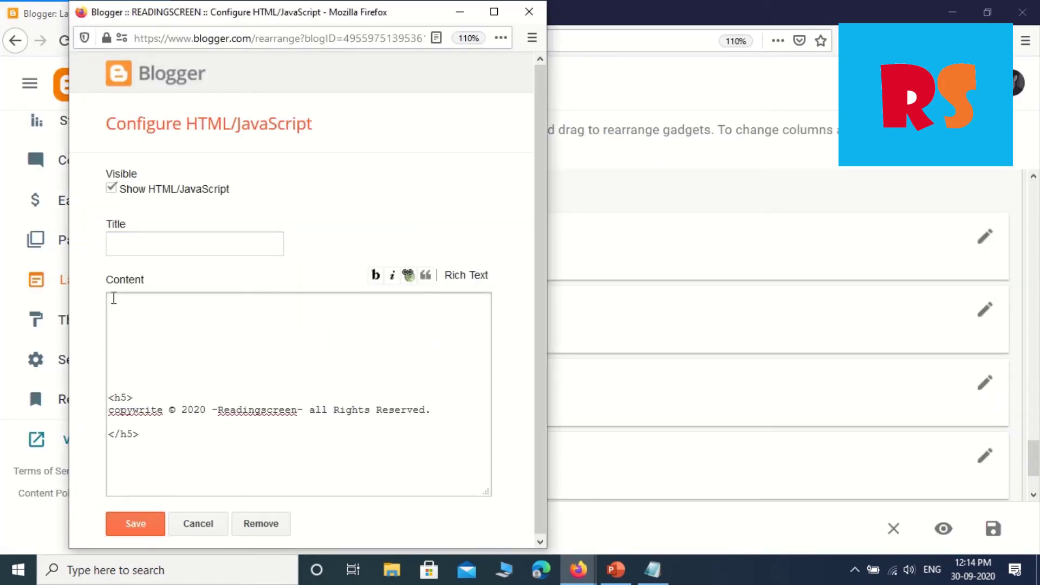
pyautogui.click(121, 322)
pyautogui.write('<')
pyautogui.write('sty')
pyautogui.write('le>')
pyautogui.press('Return')
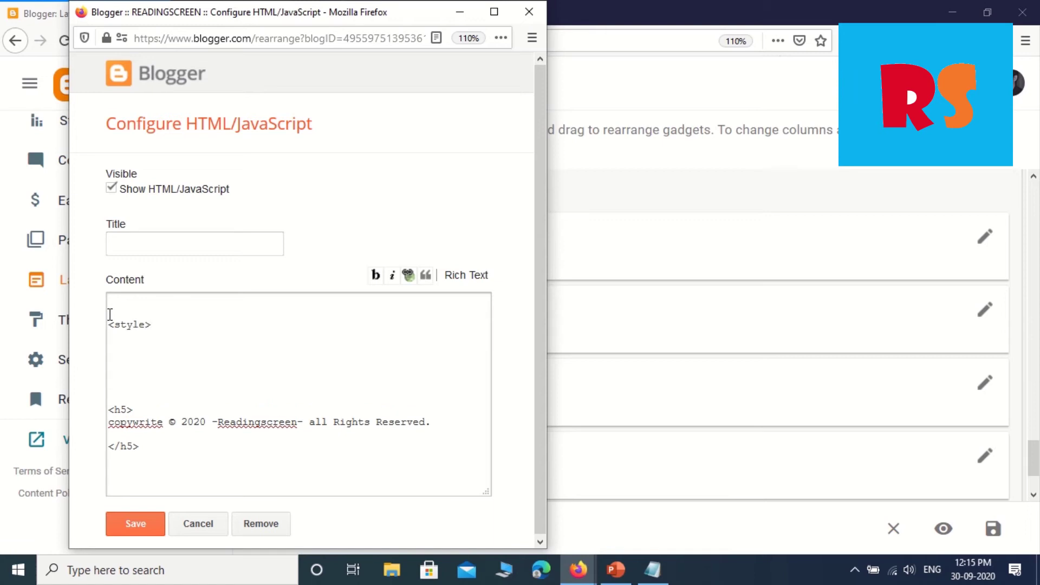
pyautogui.write('h5')
pyautogui.write('{text-align:center;')
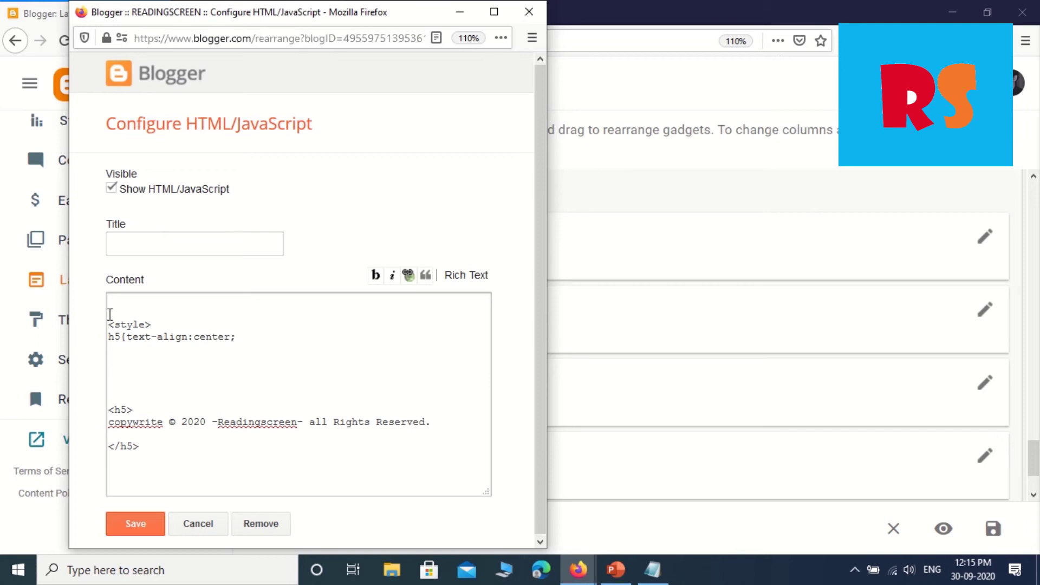
pyautogui.press('Return')
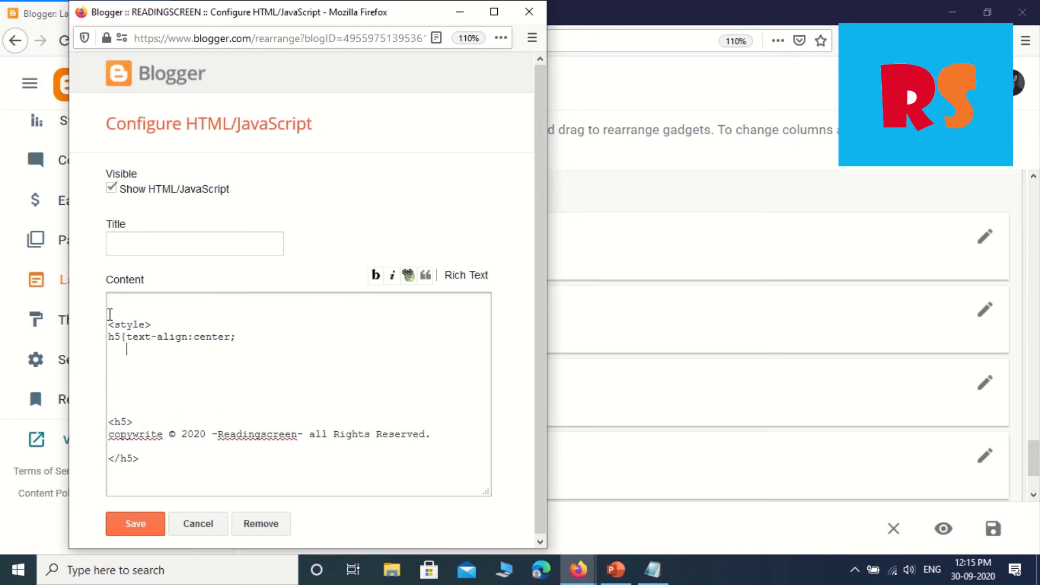
pyautogui.write('}')
pyautogui.write('</style>')
pyautogui.press('Return')
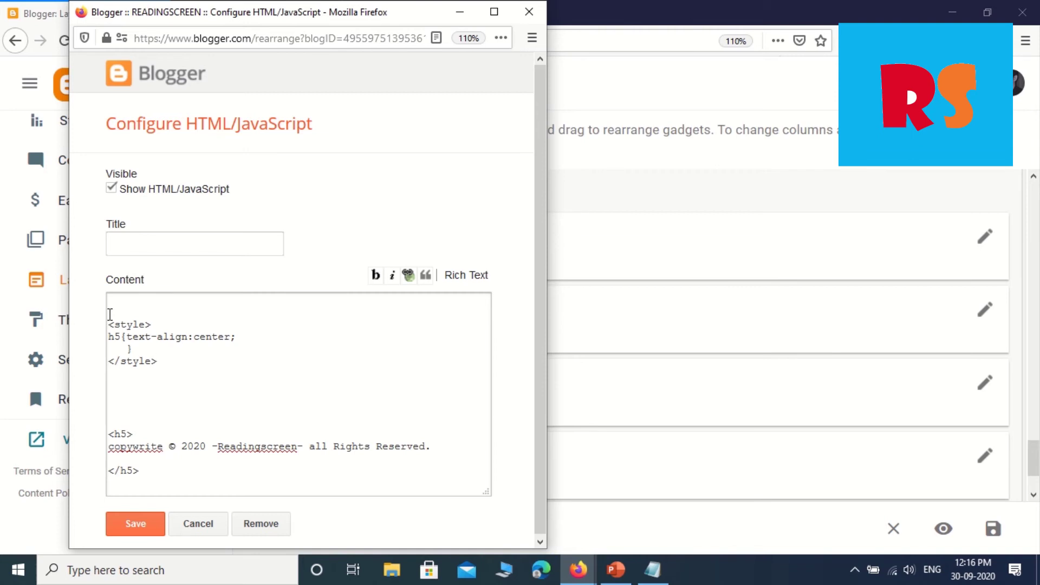
pyautogui.press('Delete')
pyautogui.press('Delete')
pyautogui.press('Delete')
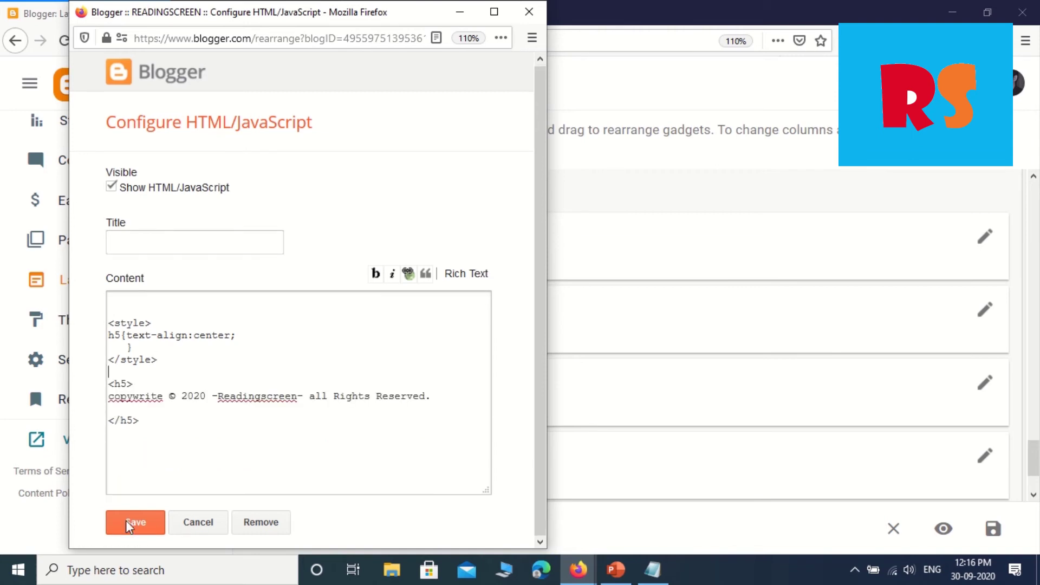
pyautogui.click(130, 523)
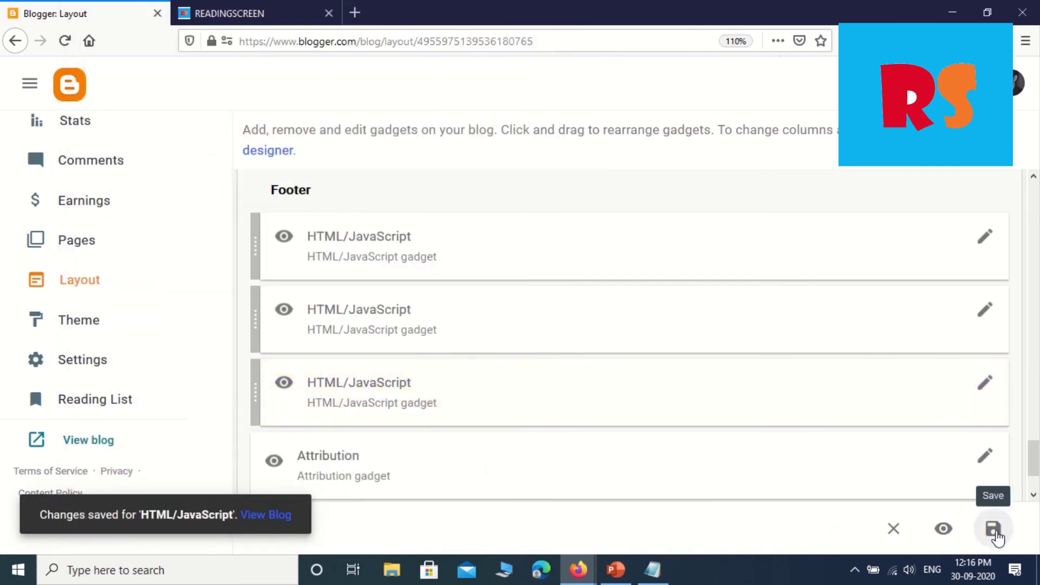
# Save the layout arrangement and open the live blog to check the footer
pyautogui.click(995, 538)
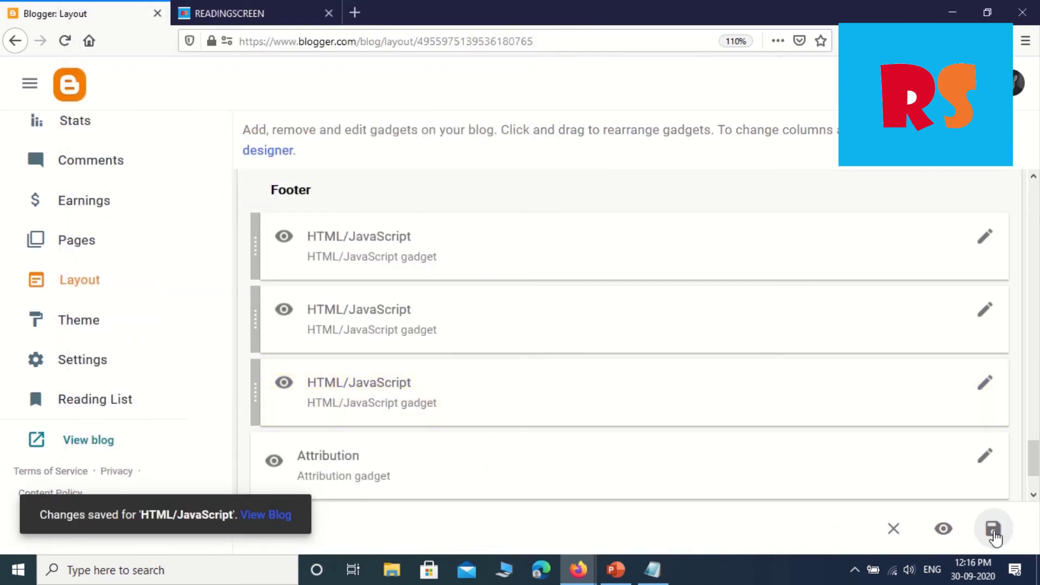
pyautogui.scroll(-2, 483, 431)
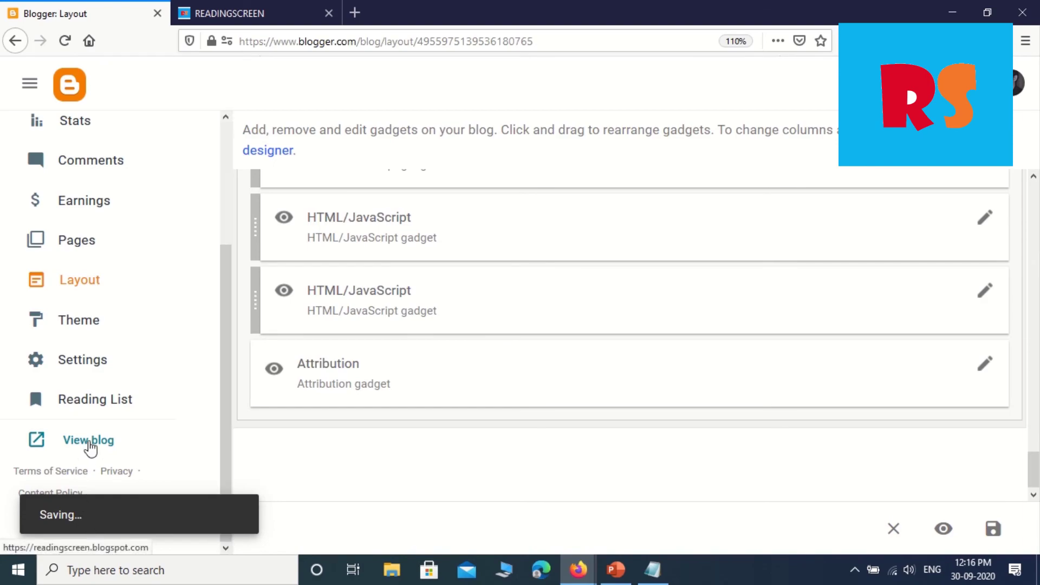
pyautogui.click(88, 440)
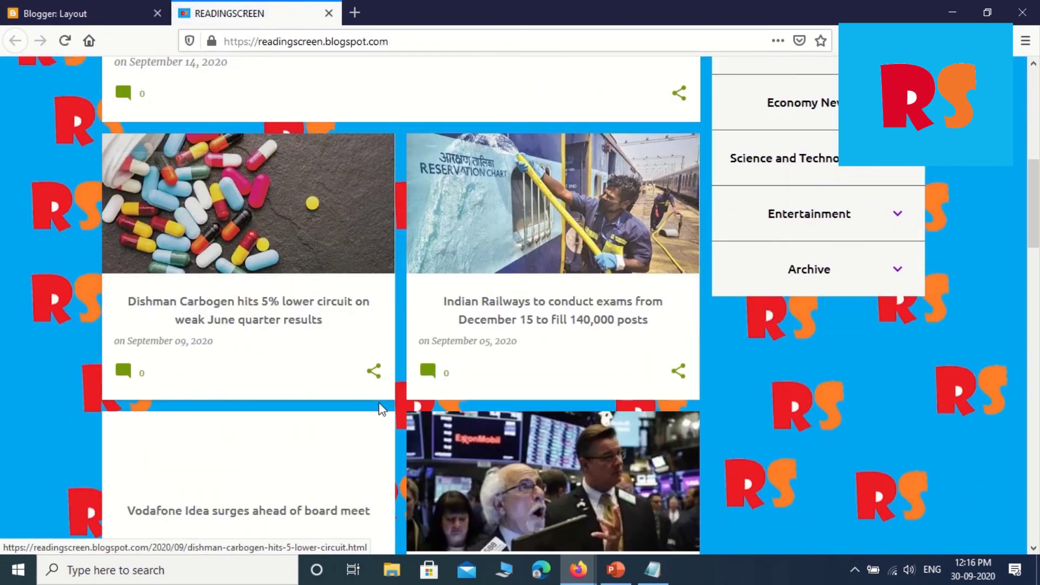
pyautogui.scroll(-3, 379, 408)
pyautogui.scroll(-4, 379, 409)
pyautogui.scroll(-8, 382, 413)
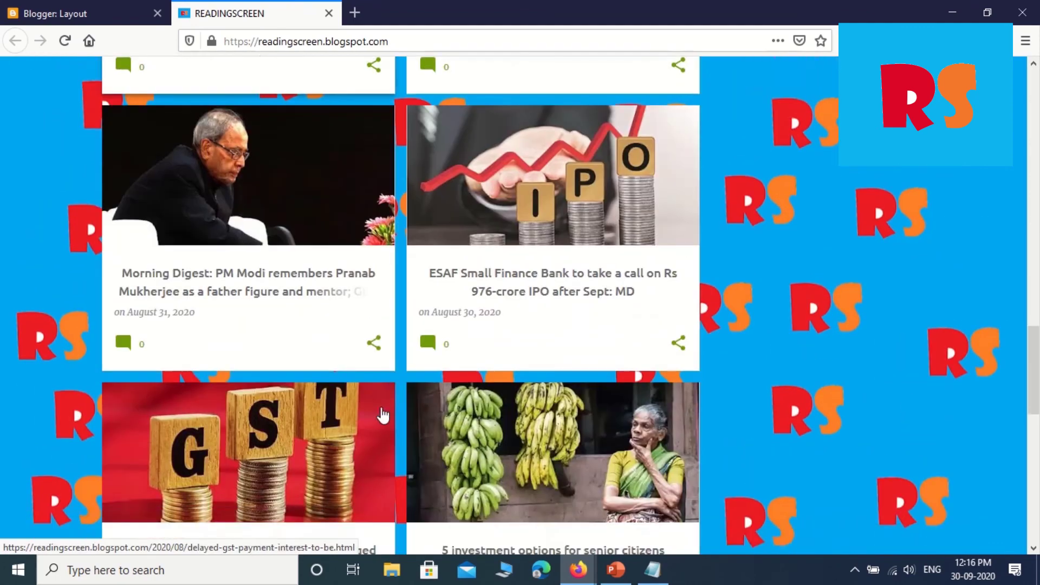
pyautogui.scroll(-10, 383, 415)
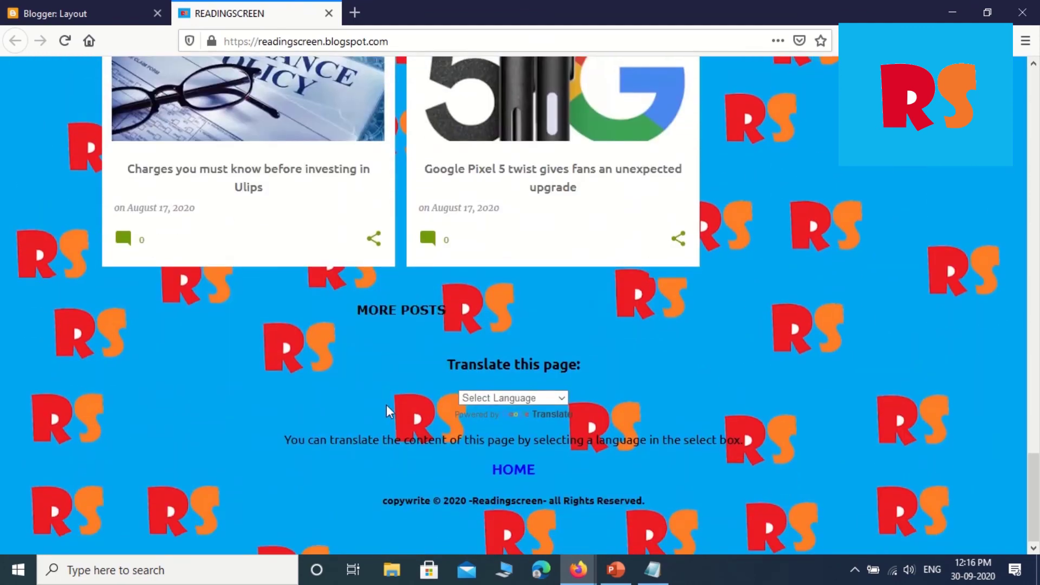